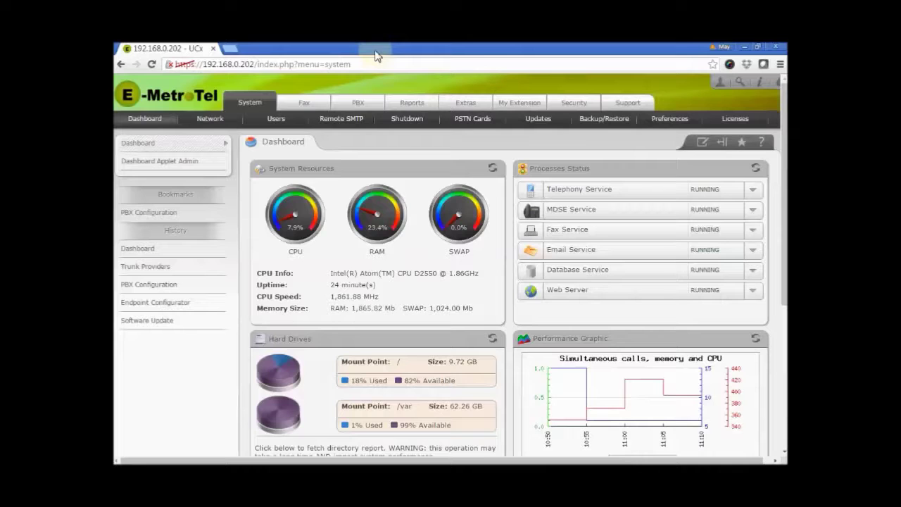
- Go to the PBX Trunk Providers list and start a new trunk account
click(357, 104)
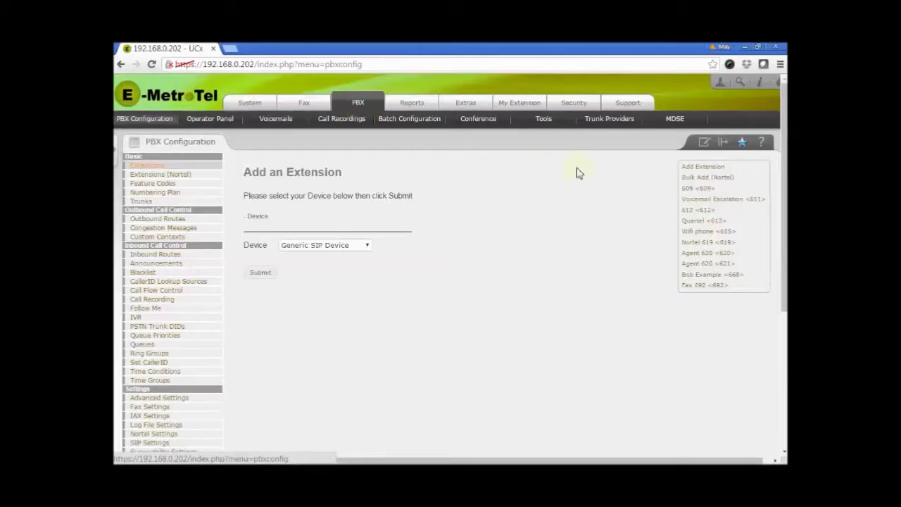
click(603, 121)
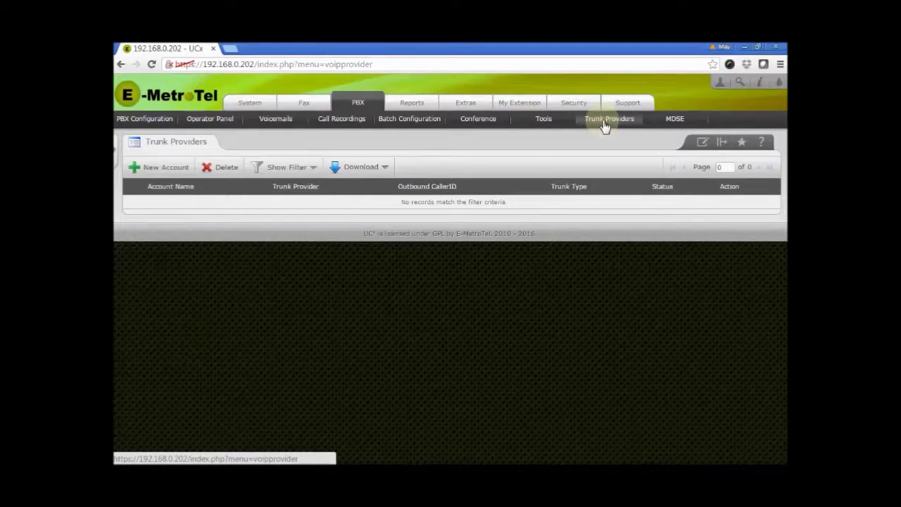
click(181, 171)
- Name the new trunk account 'newaccount' and choose SoTel as its provider
click(236, 196)
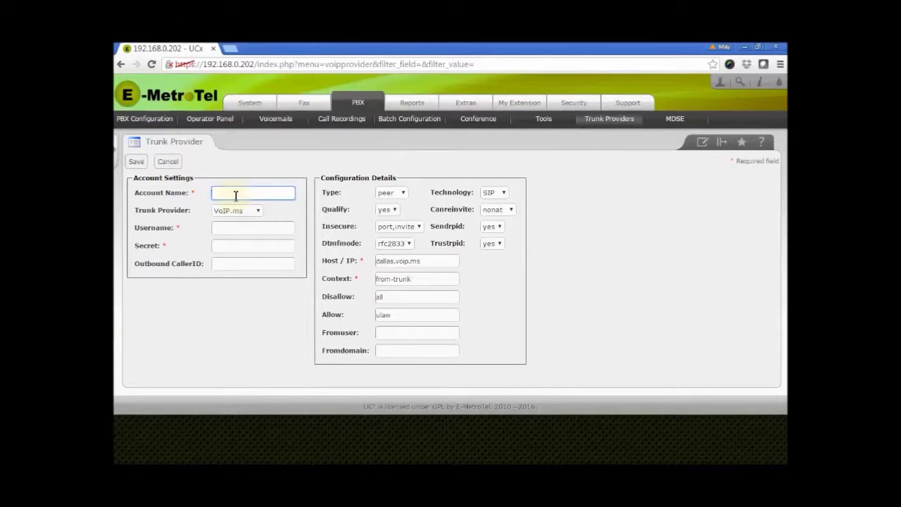
text(newaccount)
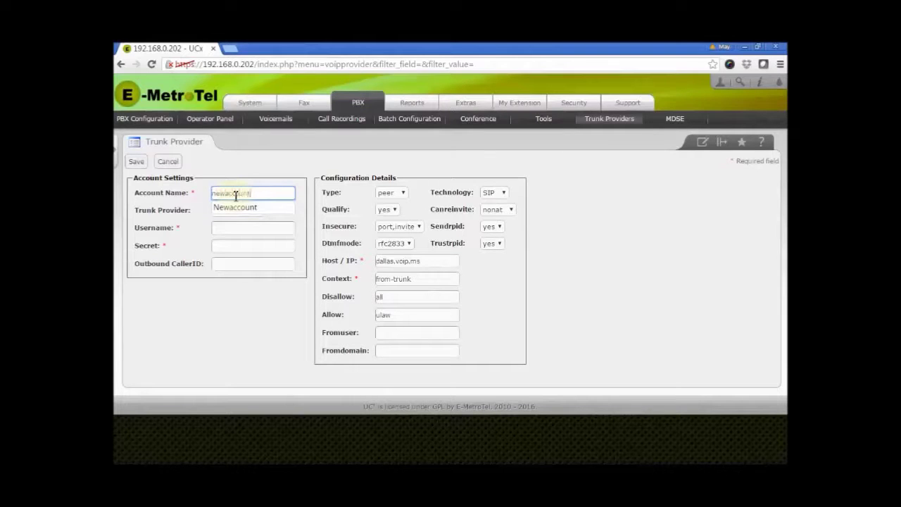
key(Tab)
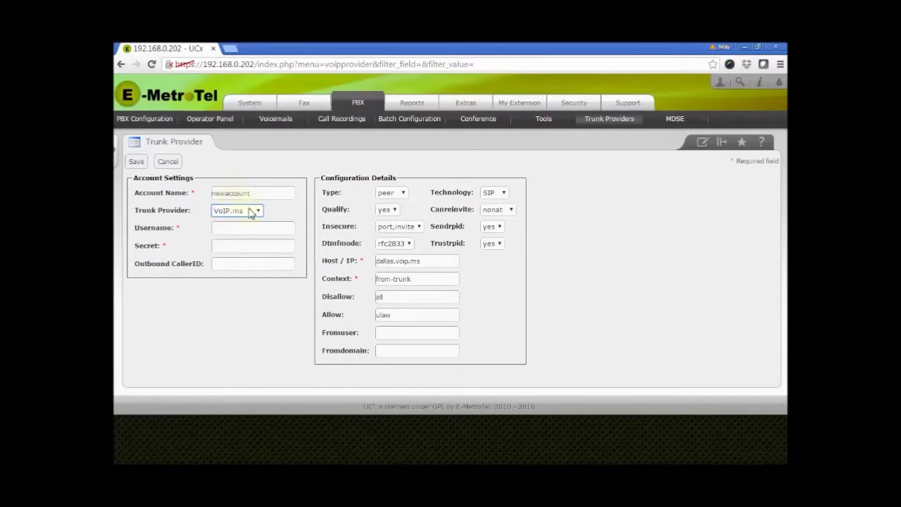
click(258, 214)
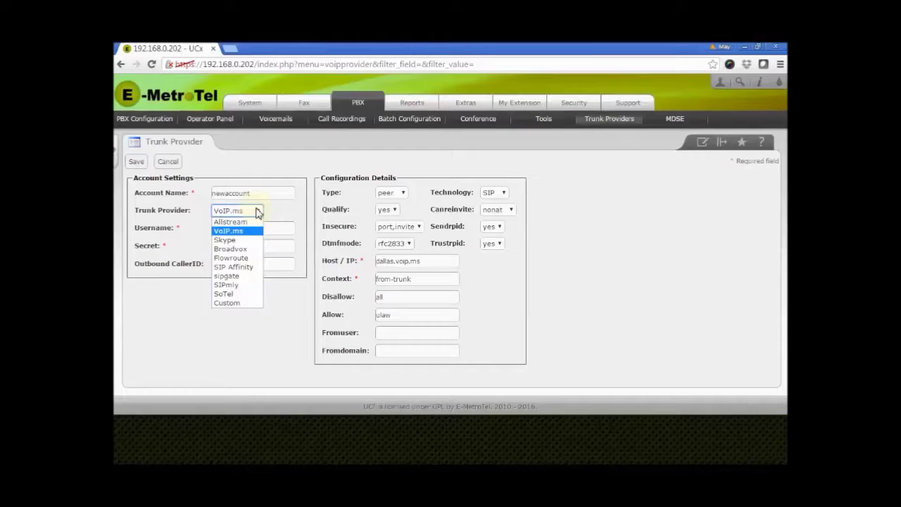
click(224, 293)
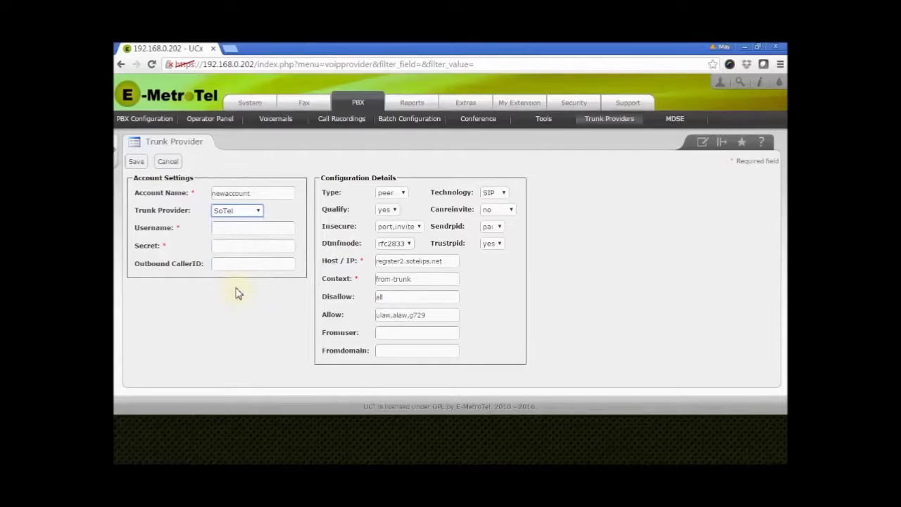
- Enter the trunk's username, secret password and outbound caller ID number, then save the account
click(242, 233)
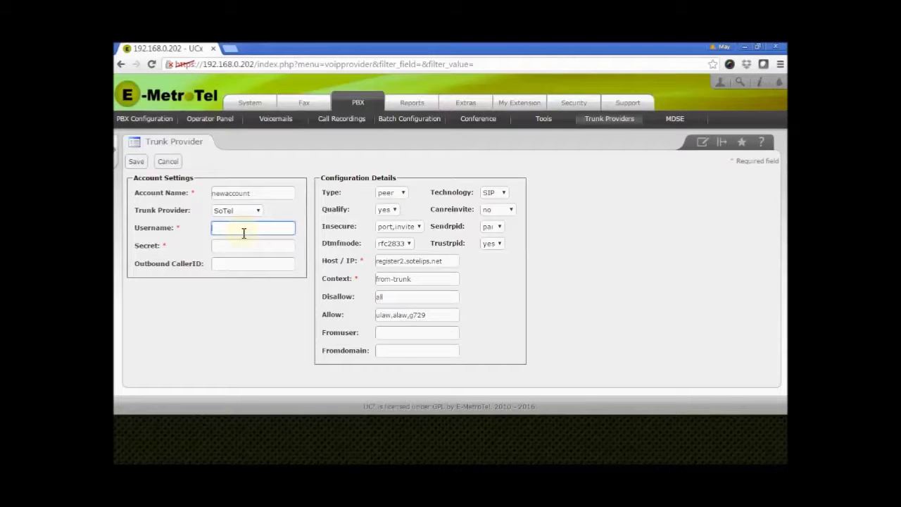
text(user)
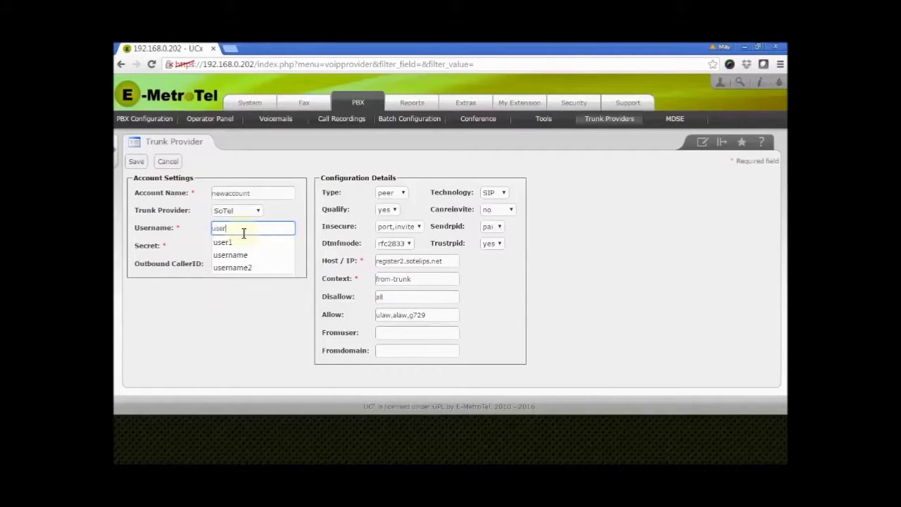
text(1)
key(Tab)
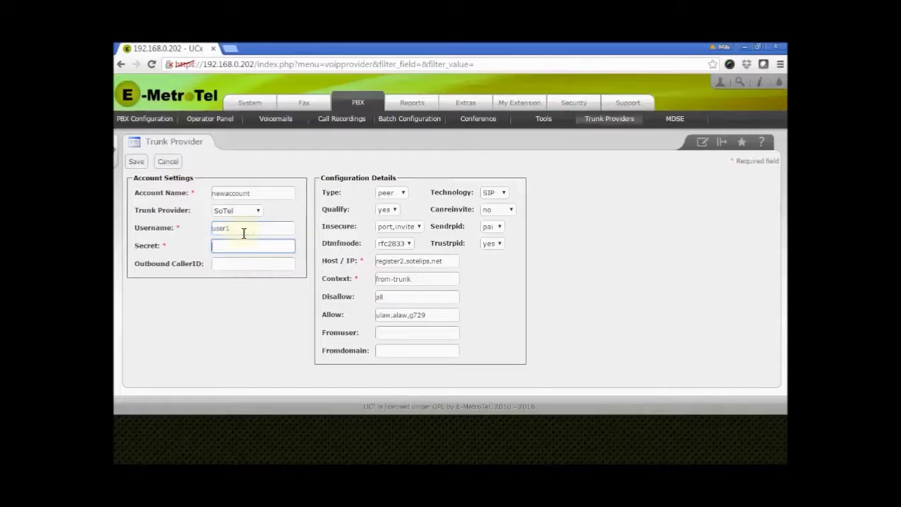
text(password1)
key(Tab)
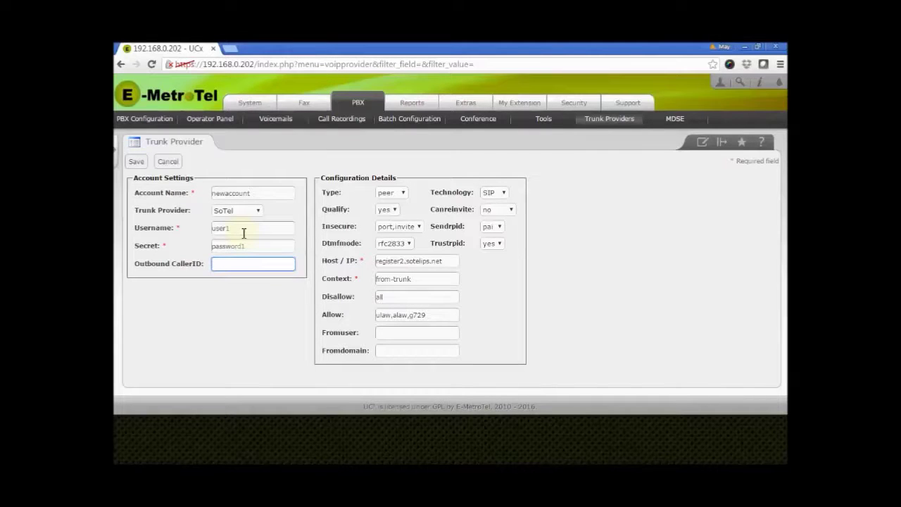
text(2155)
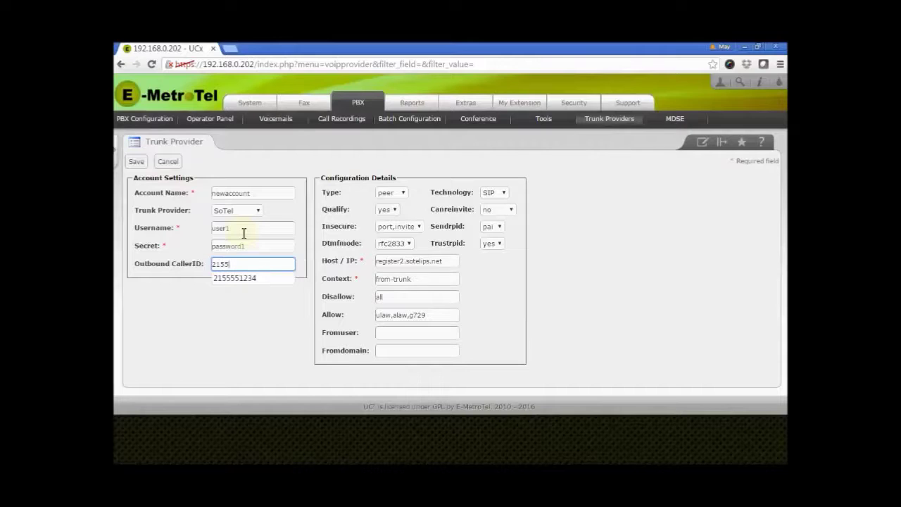
text(55)
text(6789)
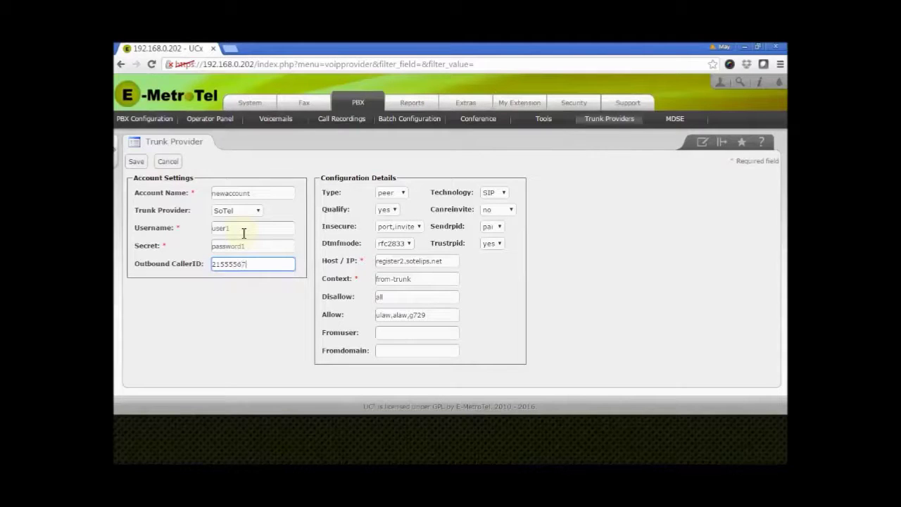
click(588, 296)
click(136, 162)
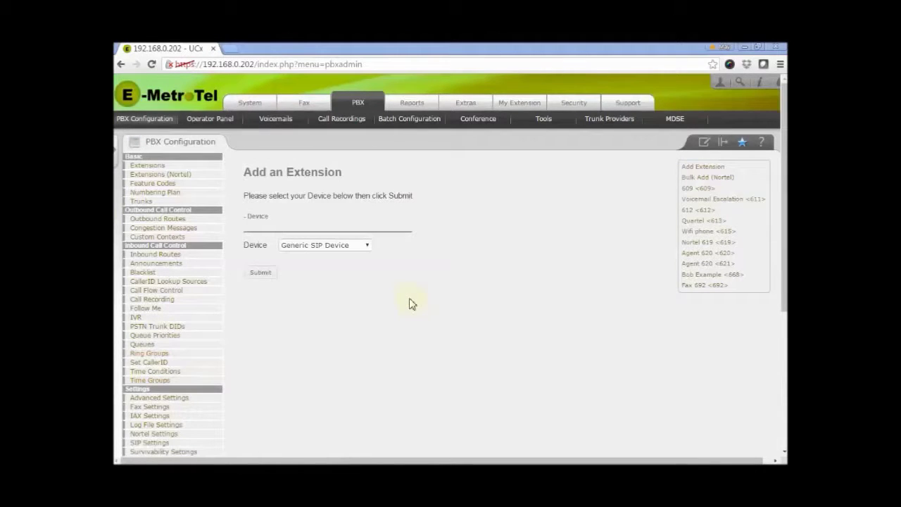
- Show the PBX trunk list and open the newaccount (sip) trunk's settings
click(144, 204)
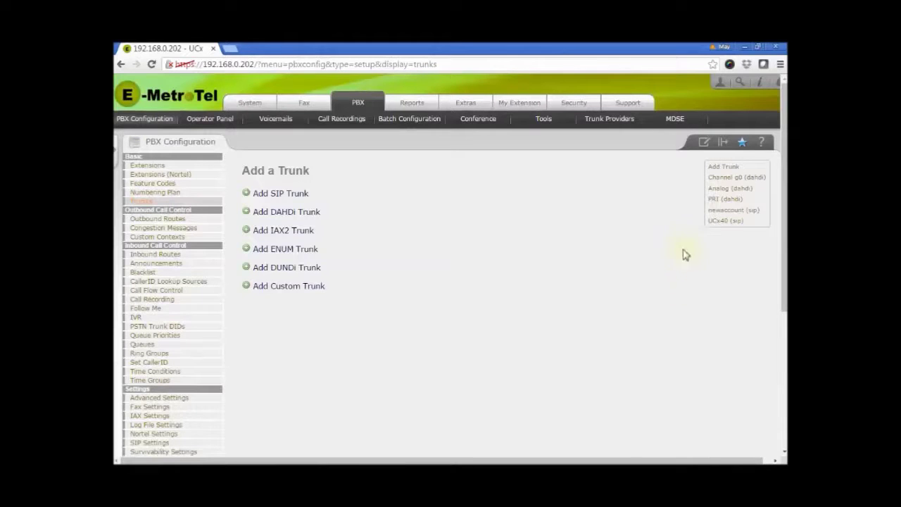
click(727, 213)
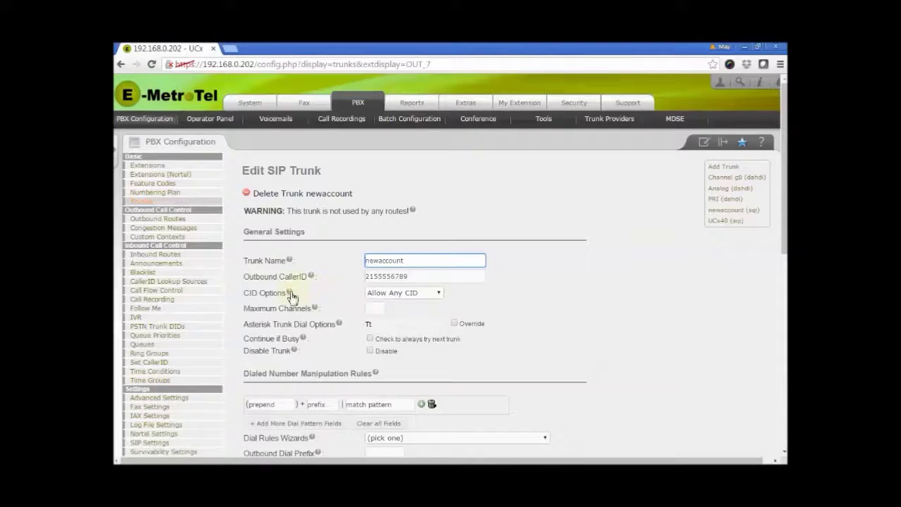
- Read the help text for newaccount's caller ID and trunk options, then return to Trunk Providers
mouse_move(292, 297)
mouse_move(315, 312)
drag(784, 221, 764, 221)
click(604, 122)
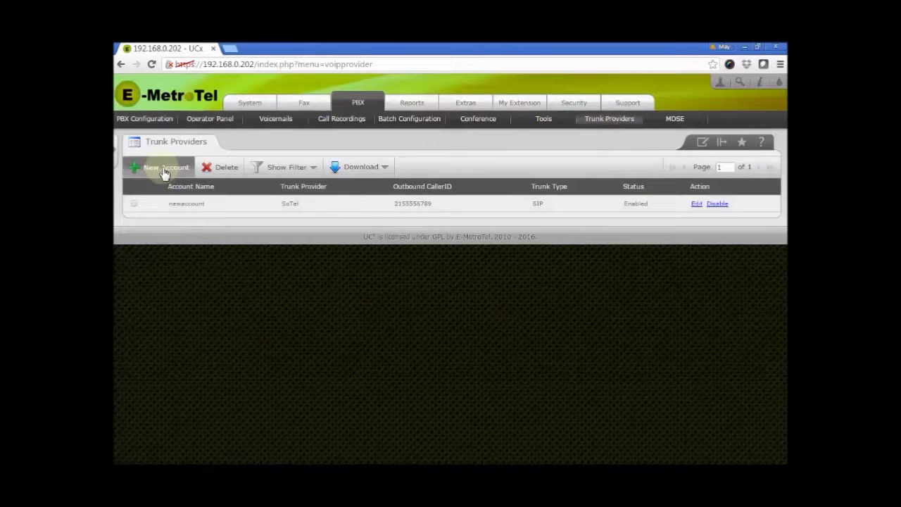
- Start another trunk account with Allstream as its provider and name it 'IPbased'
click(164, 173)
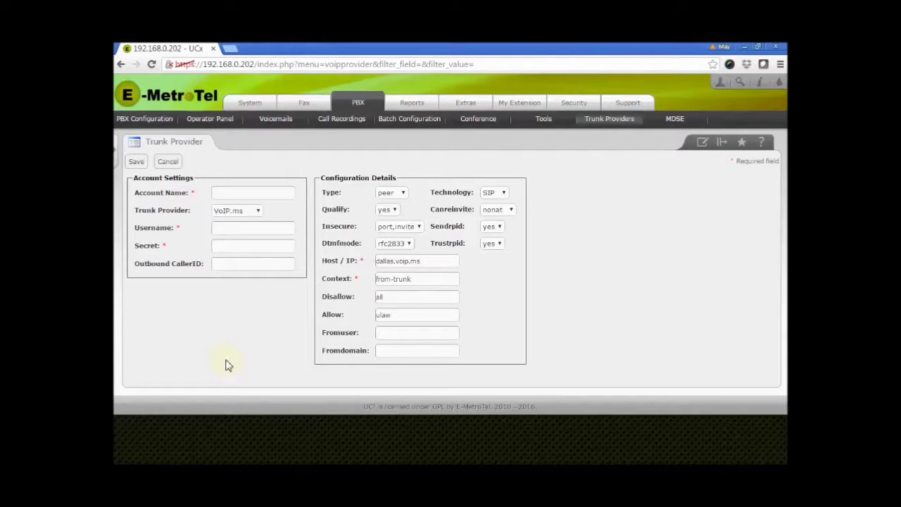
click(257, 214)
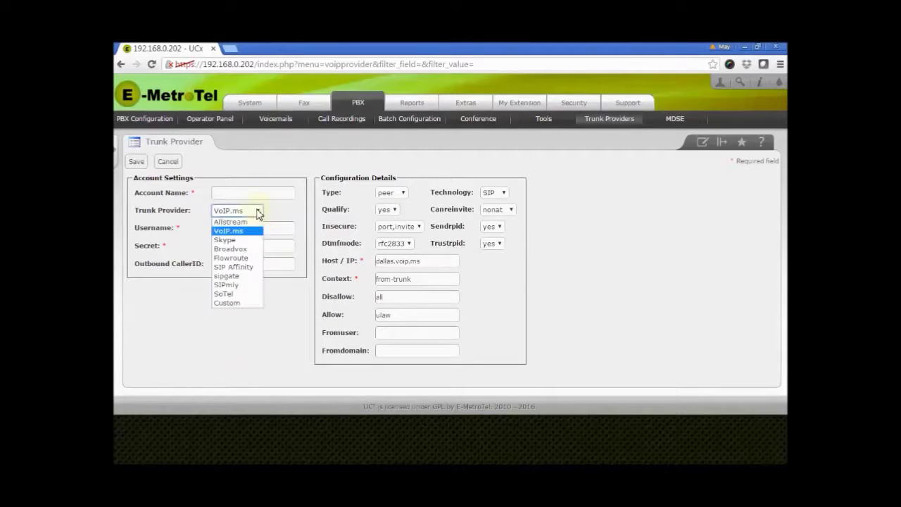
click(247, 220)
click(260, 192)
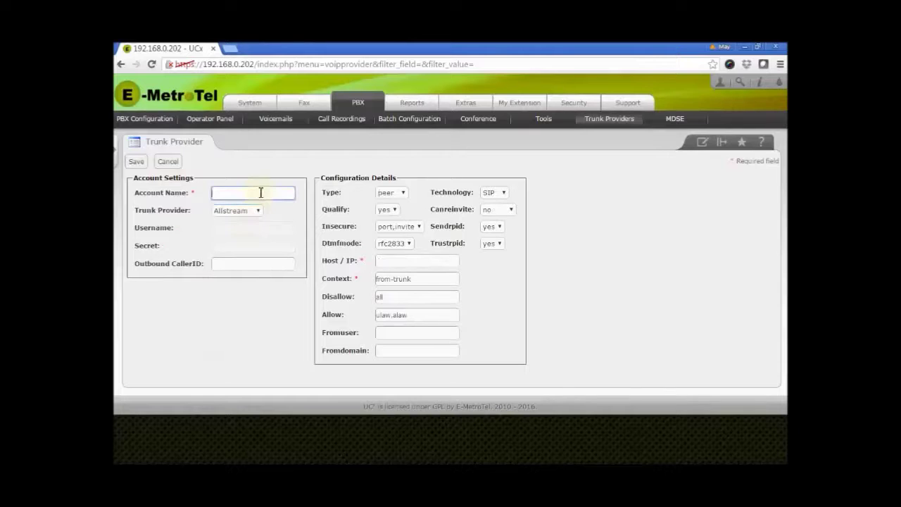
text(IPbased)
key(Tab)
- Set the IPbased account's host to 192.111.22.33 and save it
click(391, 261)
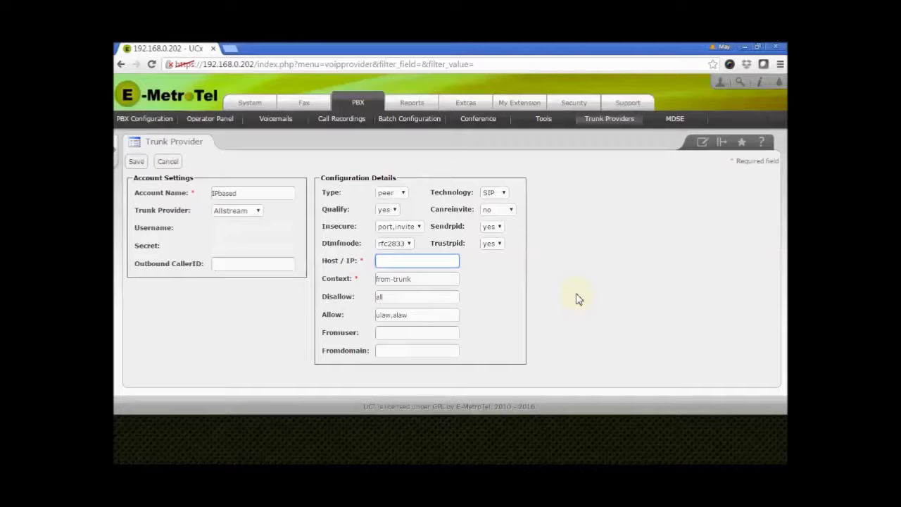
text(192.1)
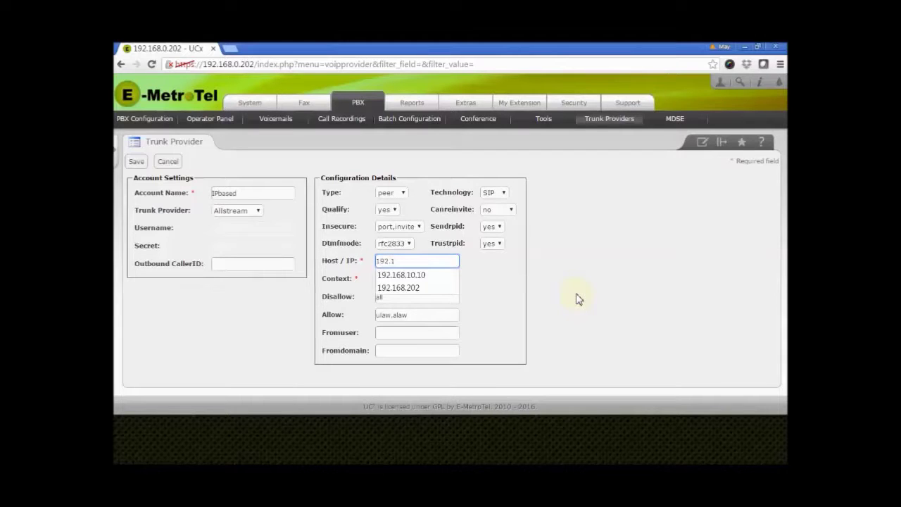
text(11.)
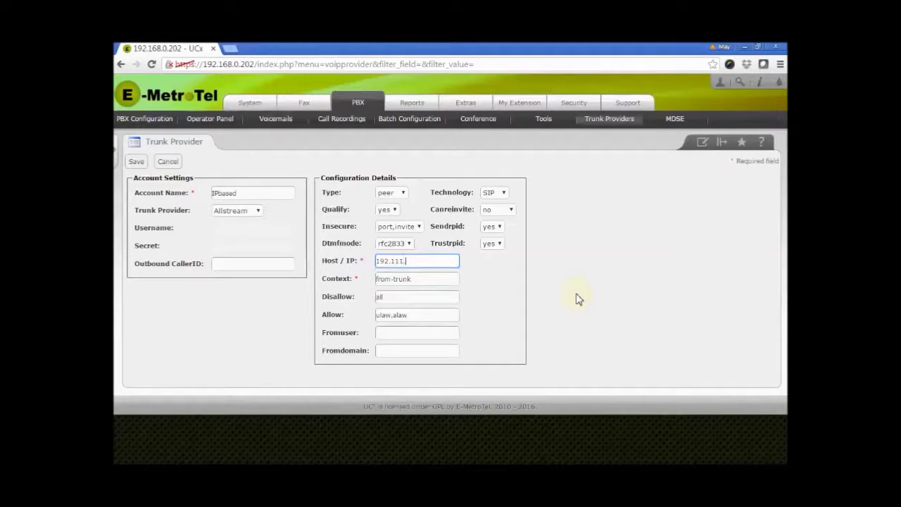
text(22.33)
click(576, 298)
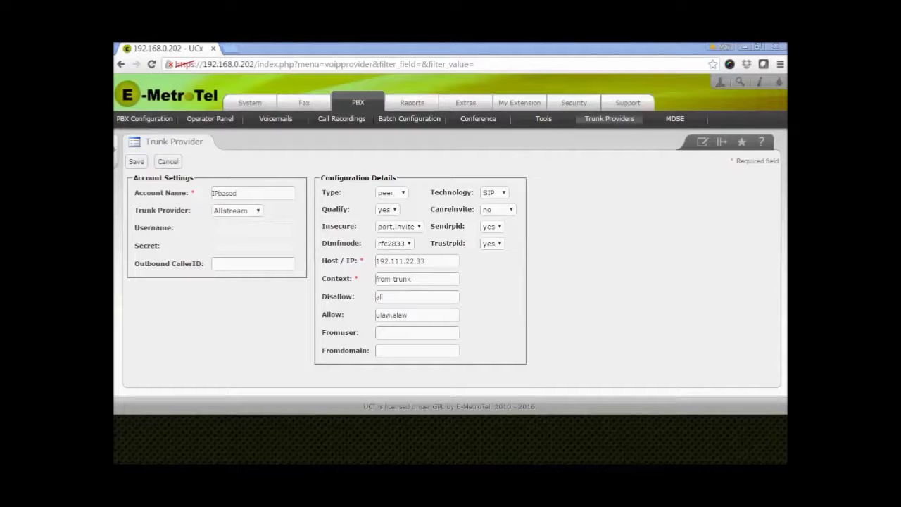
click(136, 162)
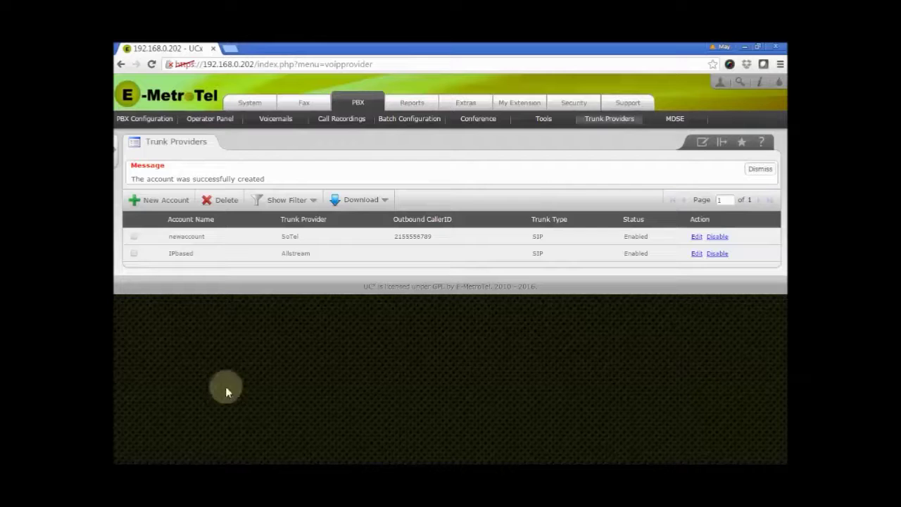
- Begin a third trunk account and select Custom as its provider
click(149, 201)
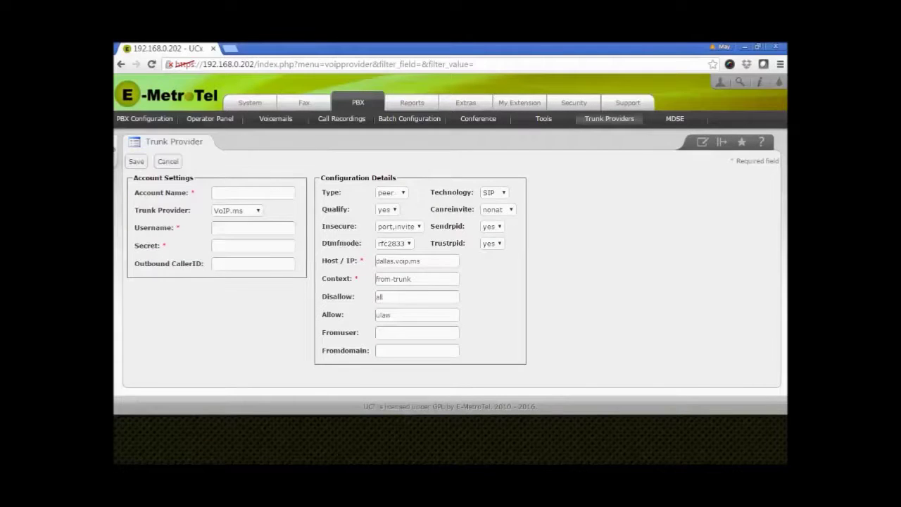
click(258, 211)
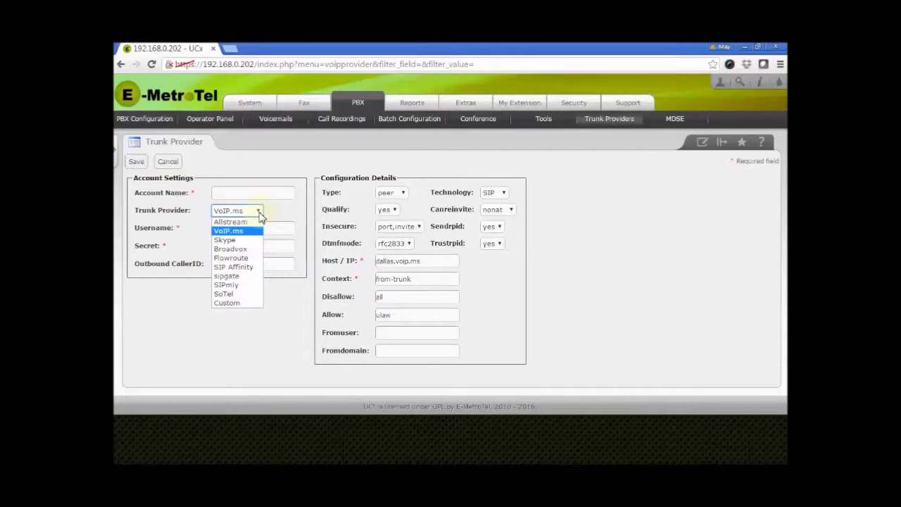
click(245, 304)
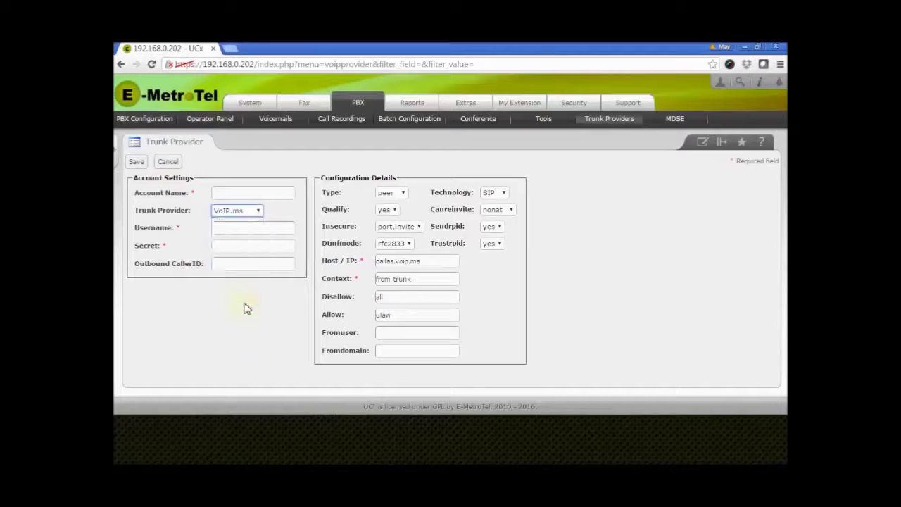